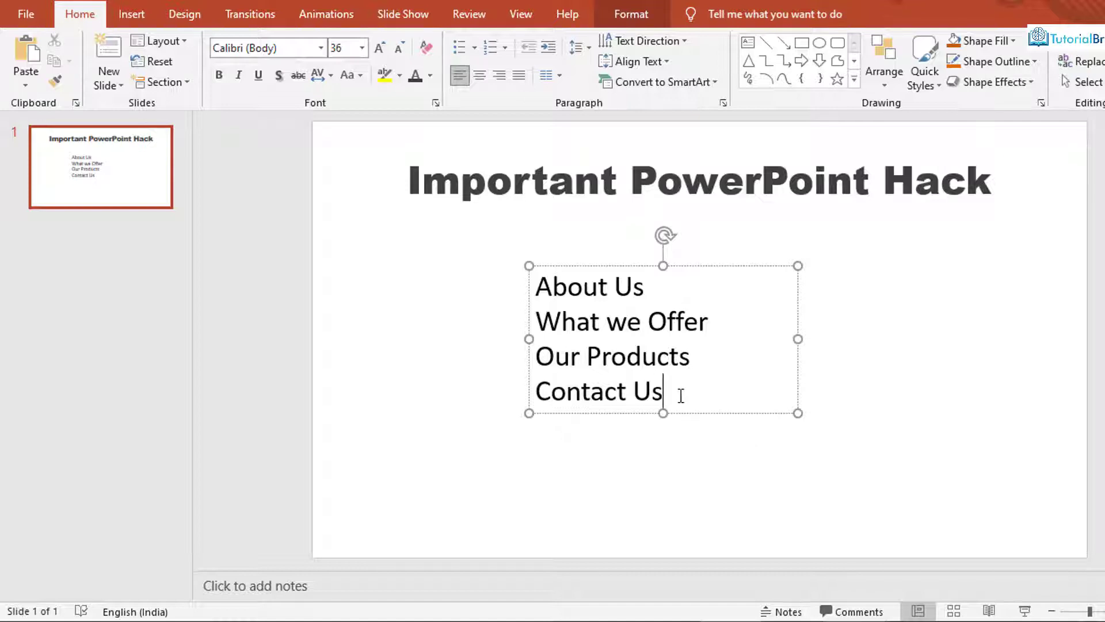
Bullet the four list lines, briefly try numbering, then revert to bullets
drag(666, 392, 540, 286)
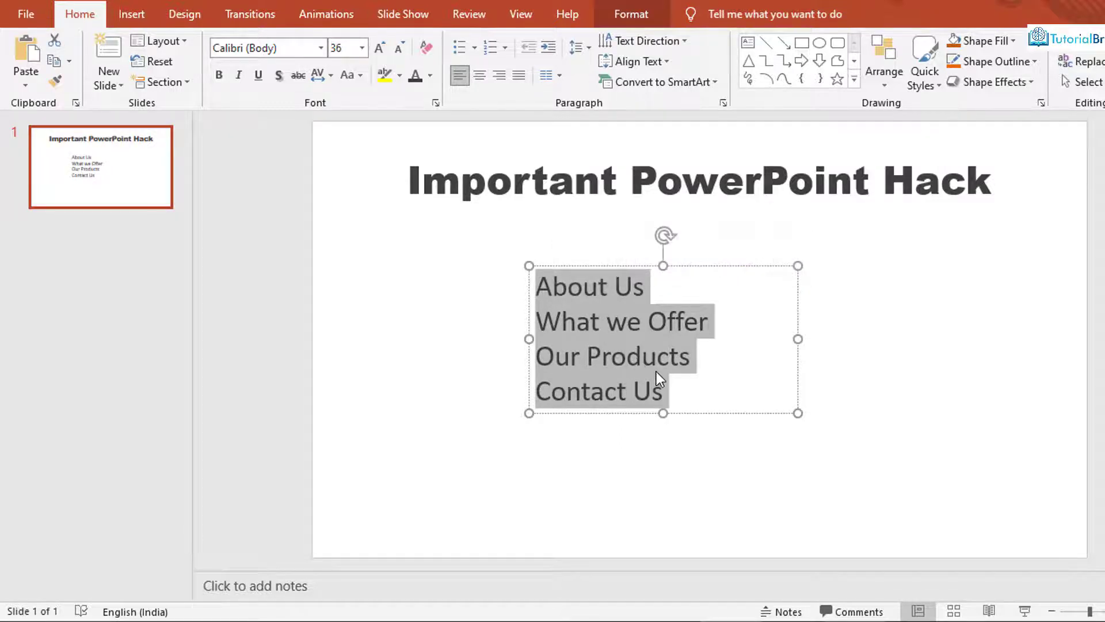
click(461, 47)
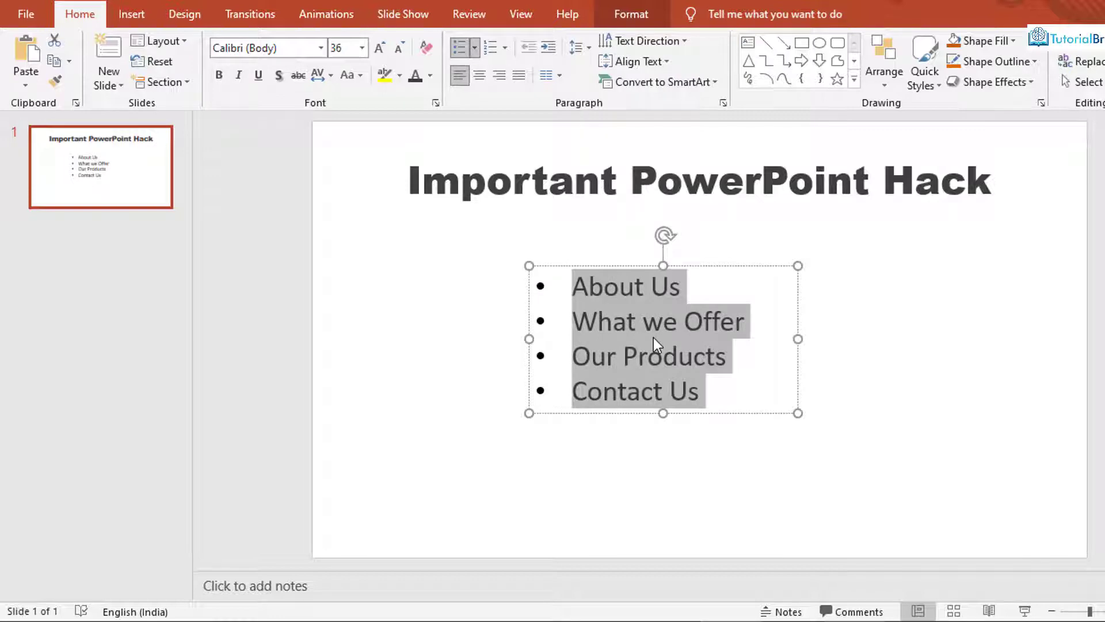
click(489, 49)
click(679, 299)
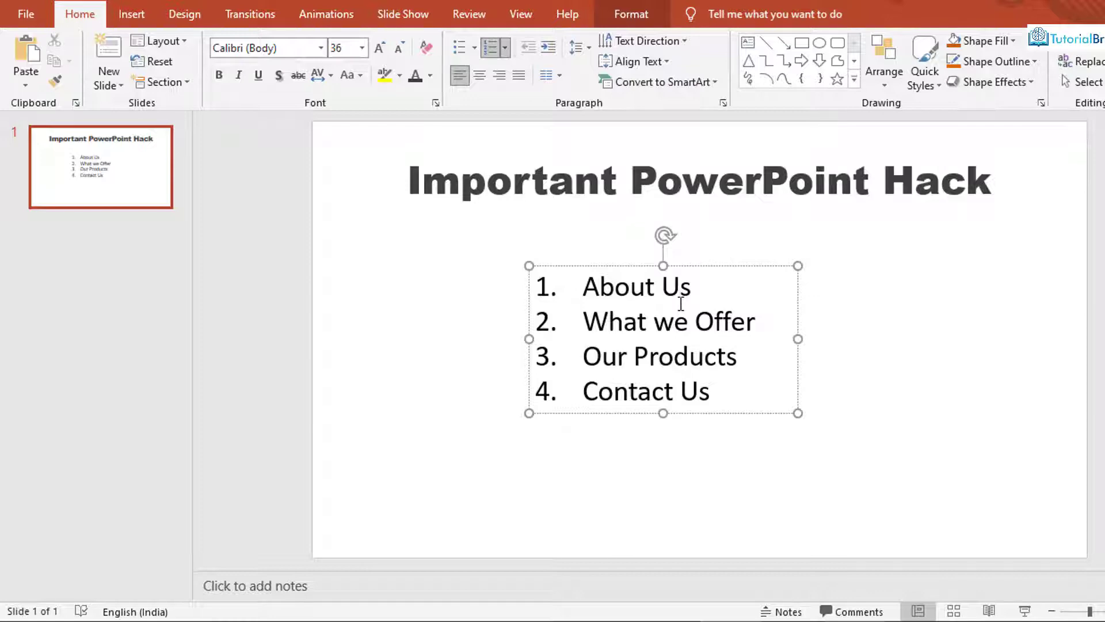
key(ctrl+a)
key(ctrl+shift+l)
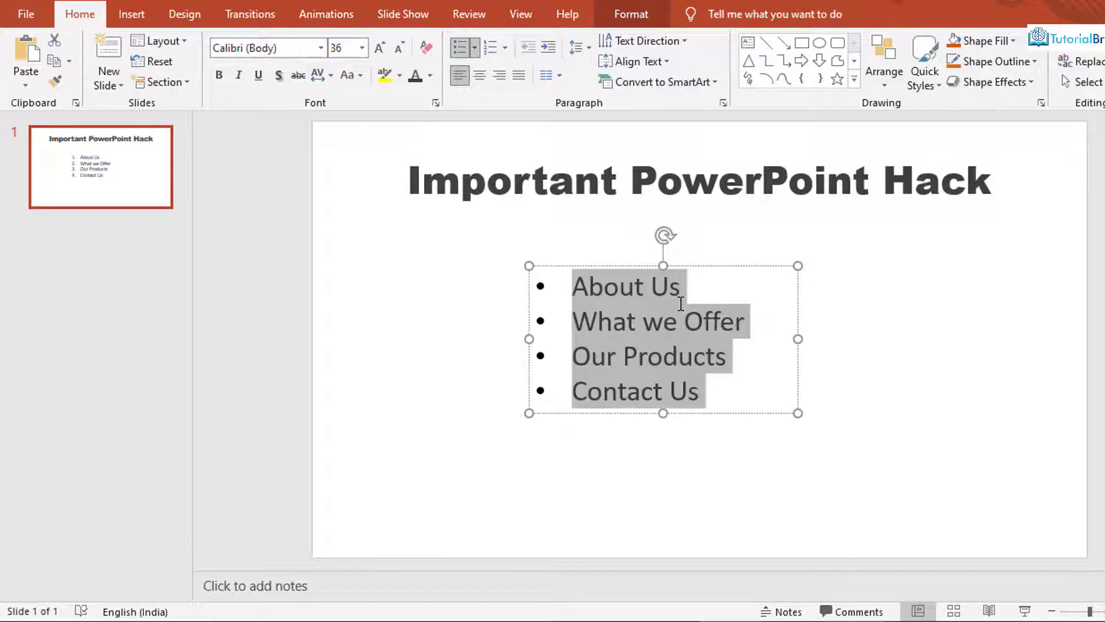
Remove the bullets and bring up the Convert to SmartArt layout gallery
key(ctrl+shift+l)
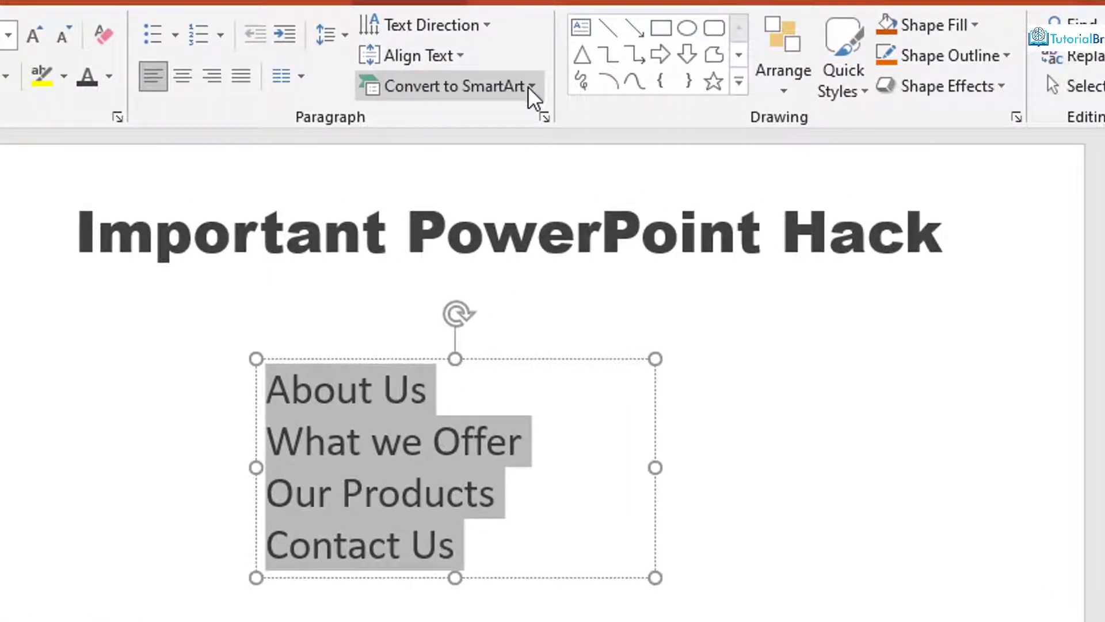
click(527, 86)
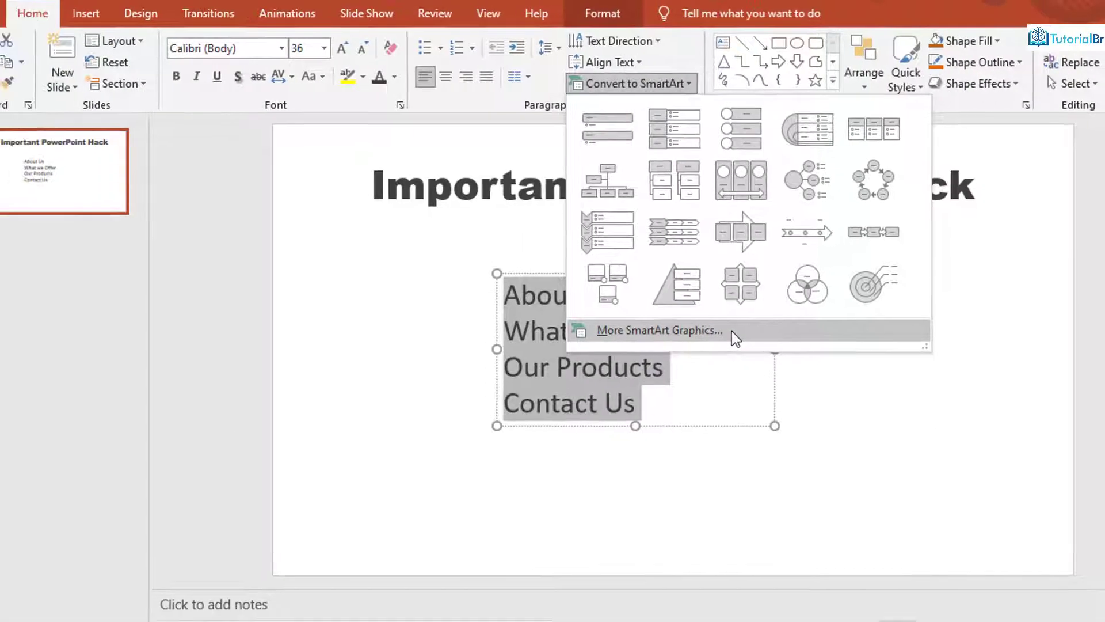
Browse the SmartArt categories and insert the List > Trapezoid List layout
click(731, 331)
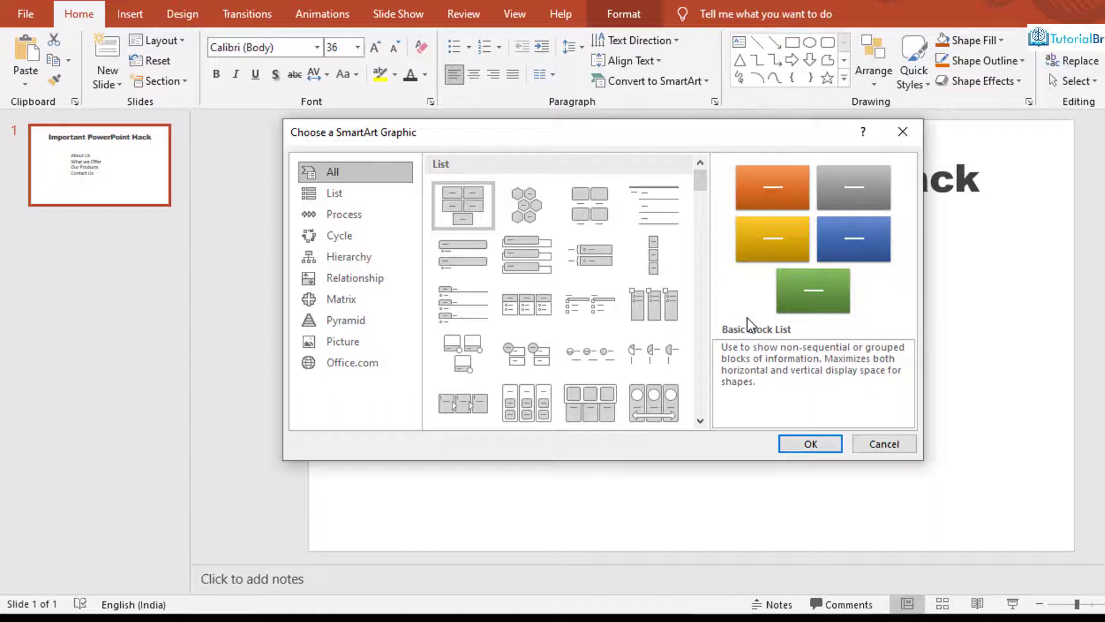
click(328, 343)
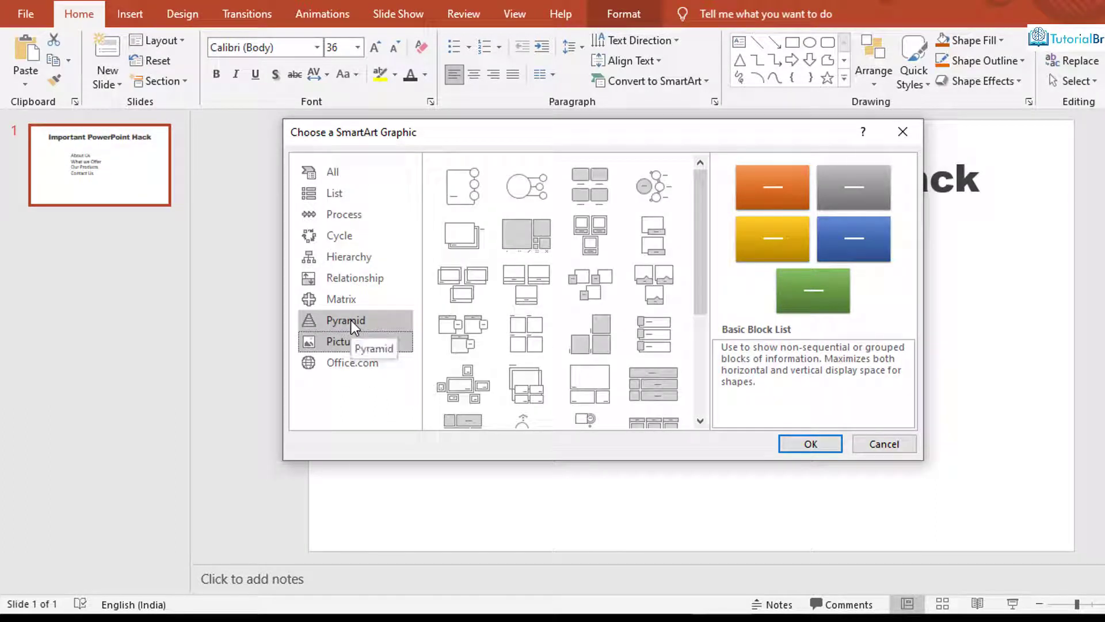
click(351, 320)
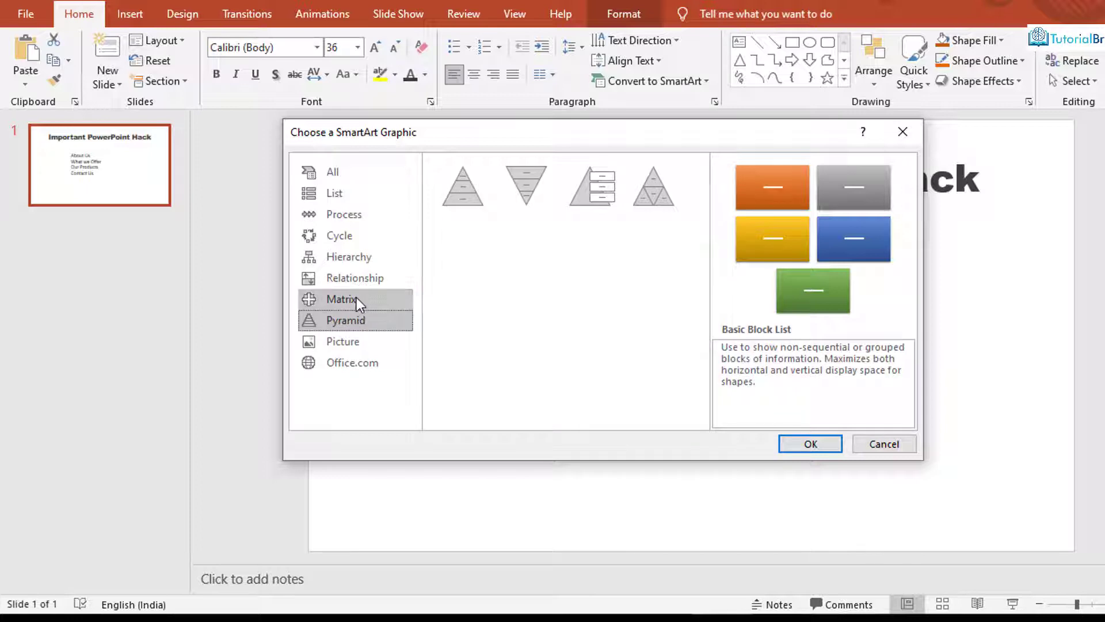
click(357, 297)
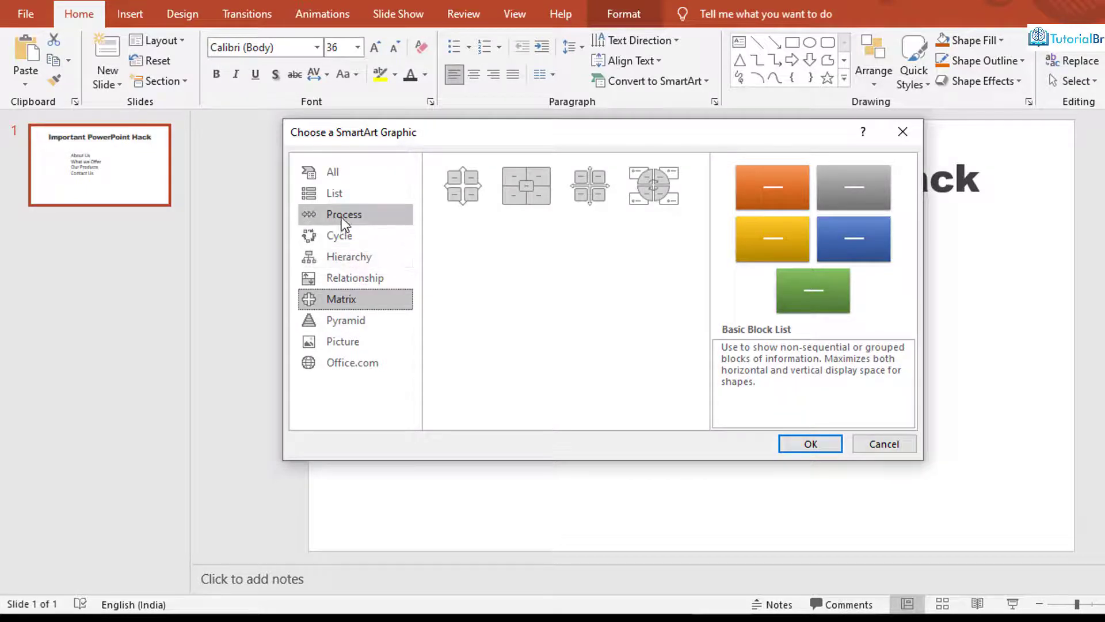
click(339, 198)
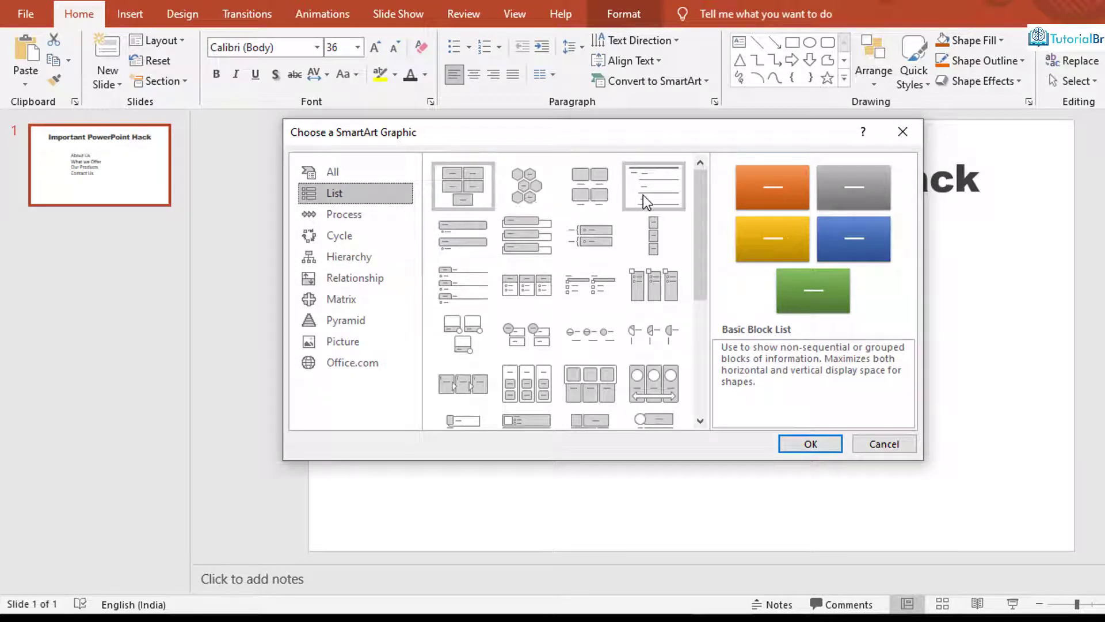
scroll(647, 202, down, 3)
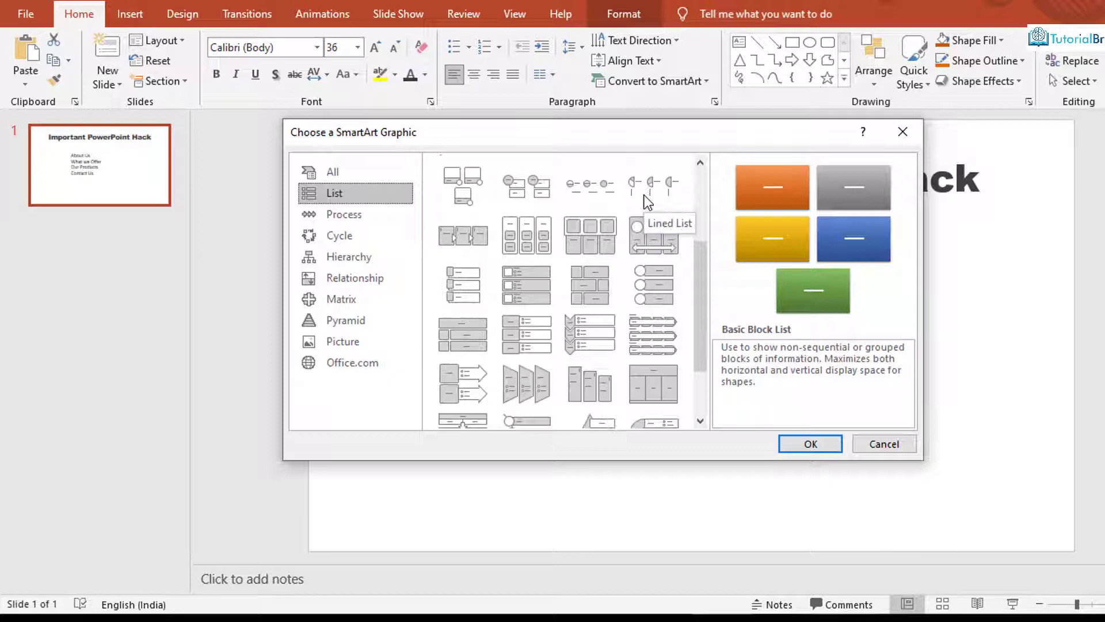
click(519, 396)
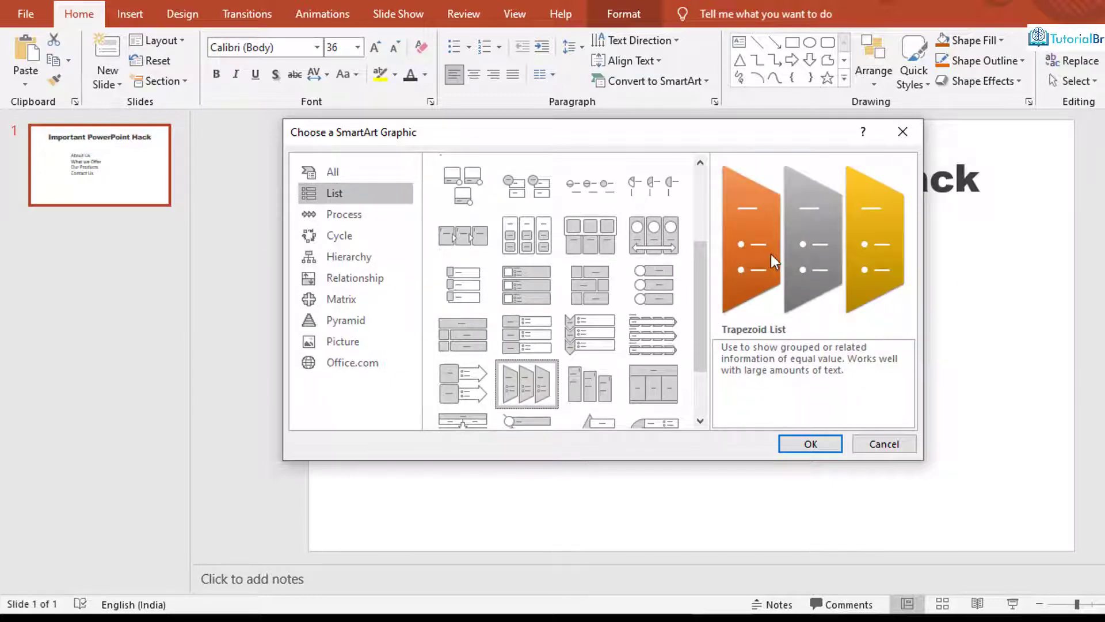
click(810, 448)
Apply a beveled 3-D SmartArt style to the trapezoid diagram
click(881, 390)
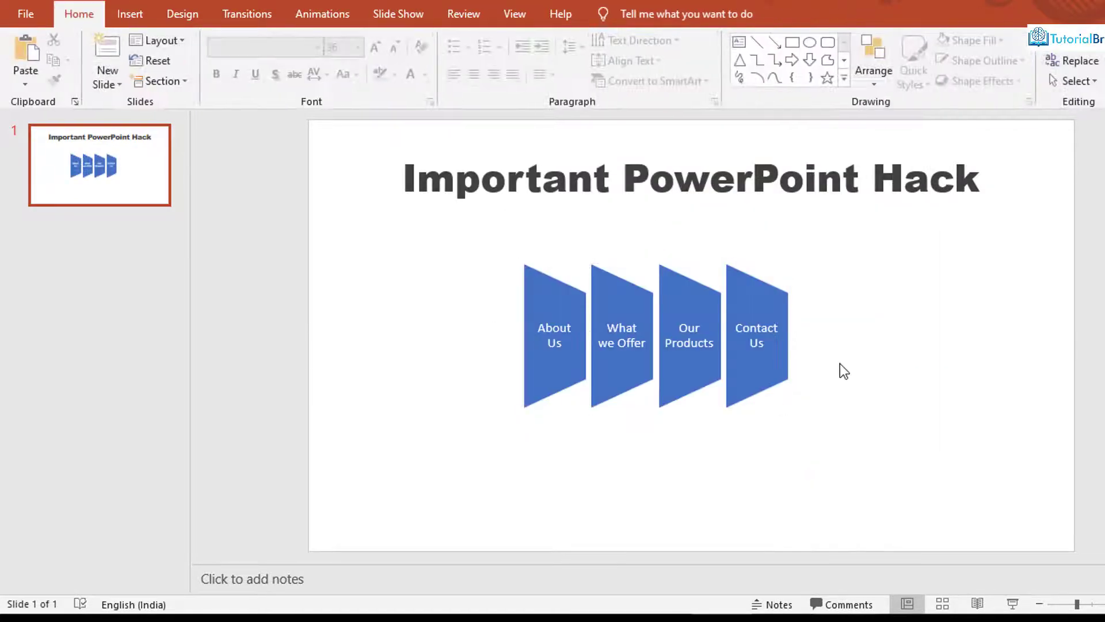
click(763, 356)
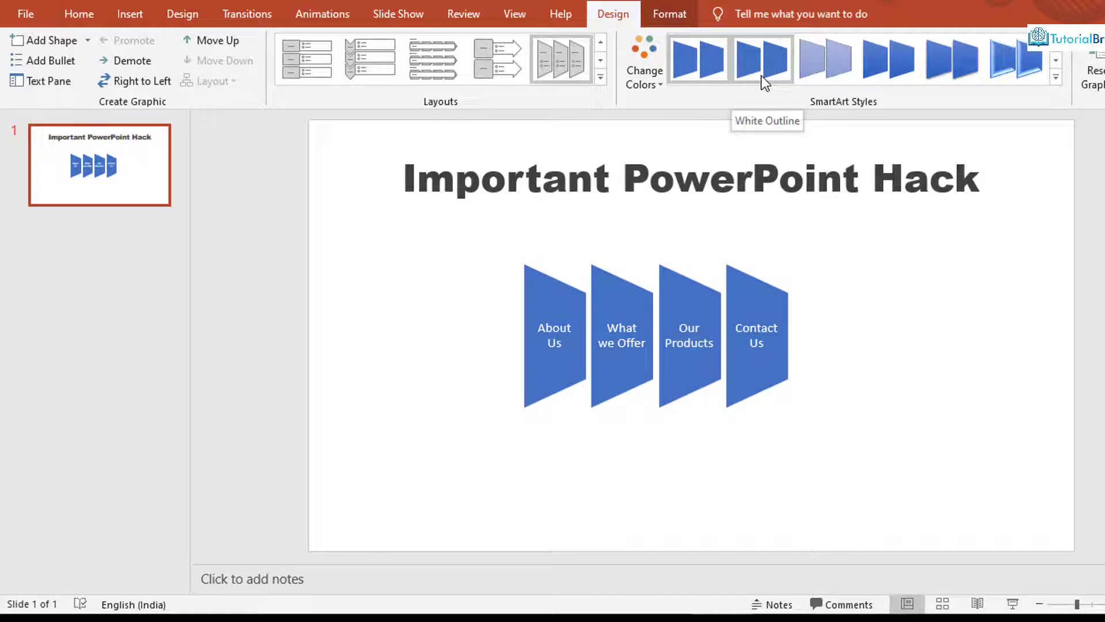
click(823, 53)
click(964, 56)
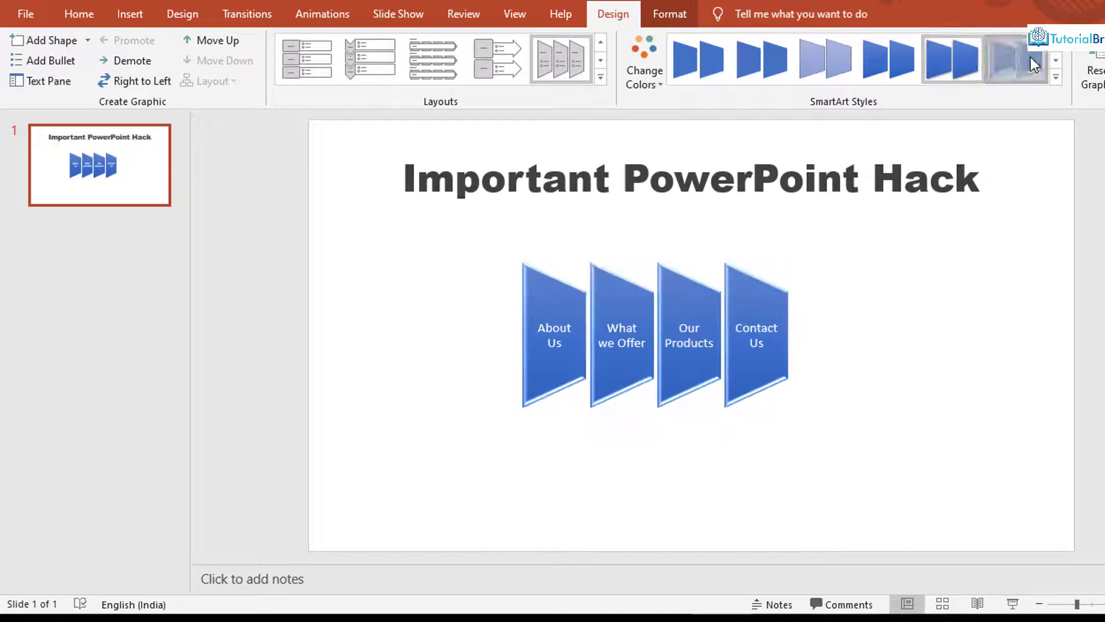
click(1030, 58)
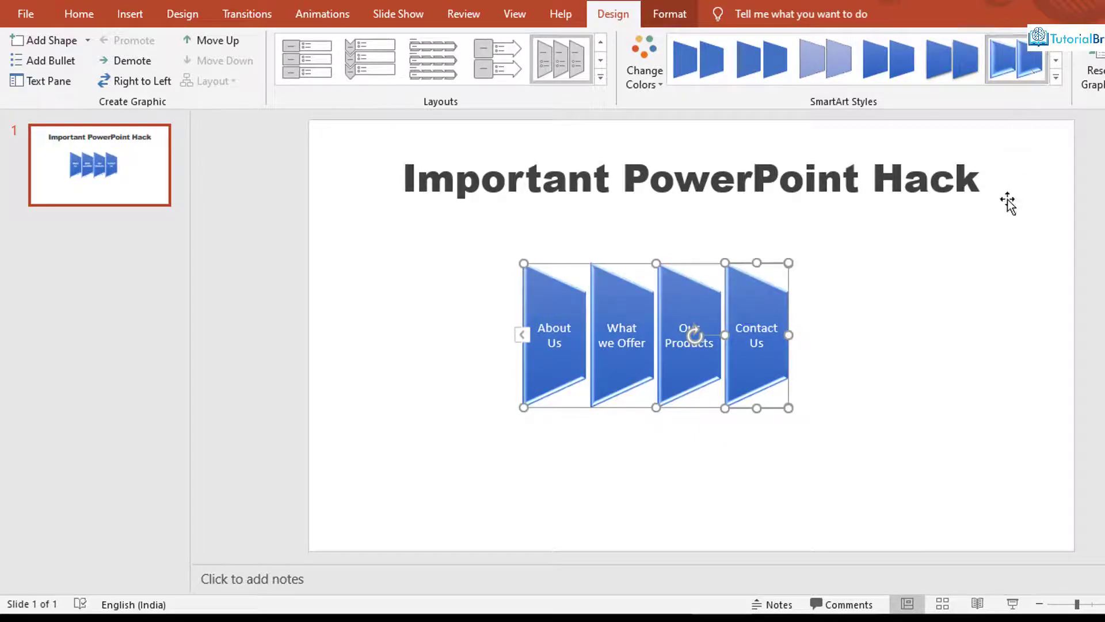
click(907, 285)
Give the diagram the Colorful - Accent Colors color scheme
click(727, 388)
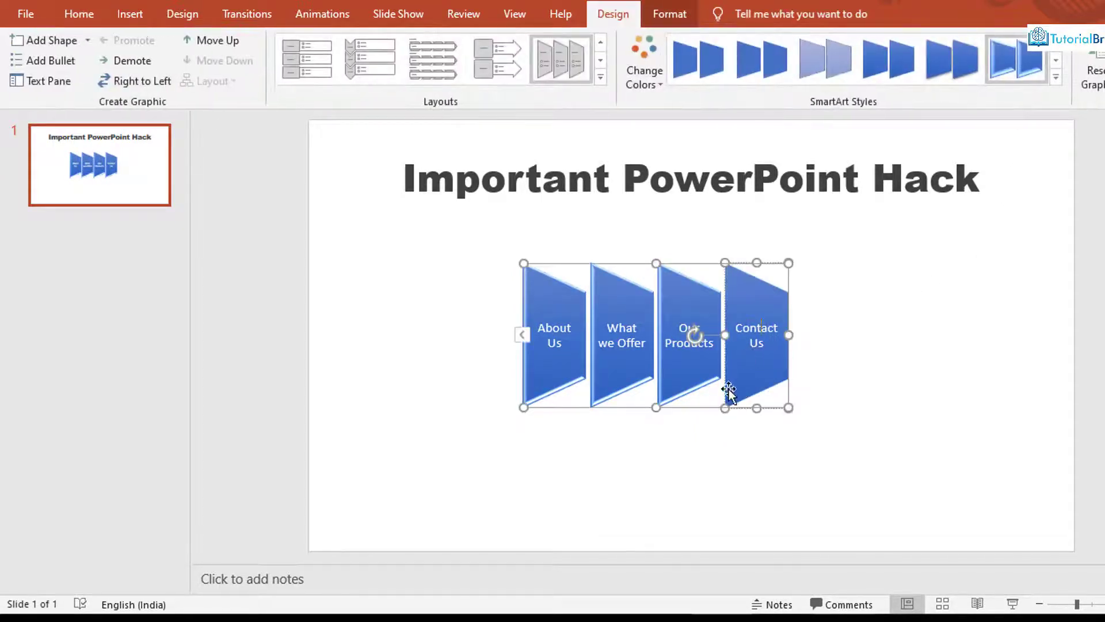
click(664, 84)
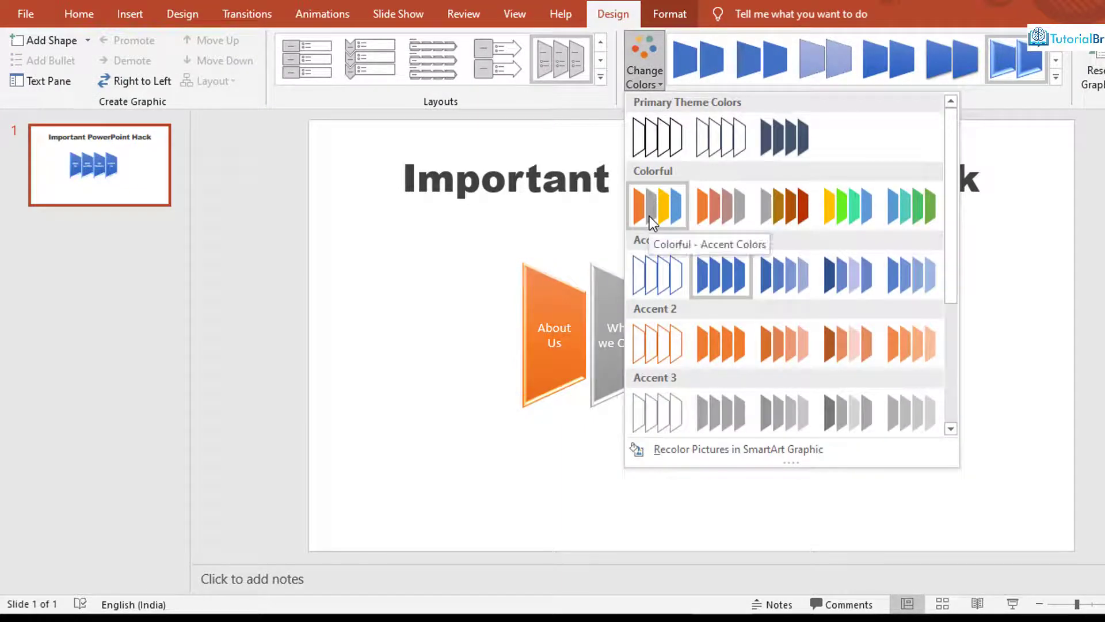
click(777, 206)
Convert the SmartArt diagram into a plain shape group with Ctrl+Shift+G
click(903, 292)
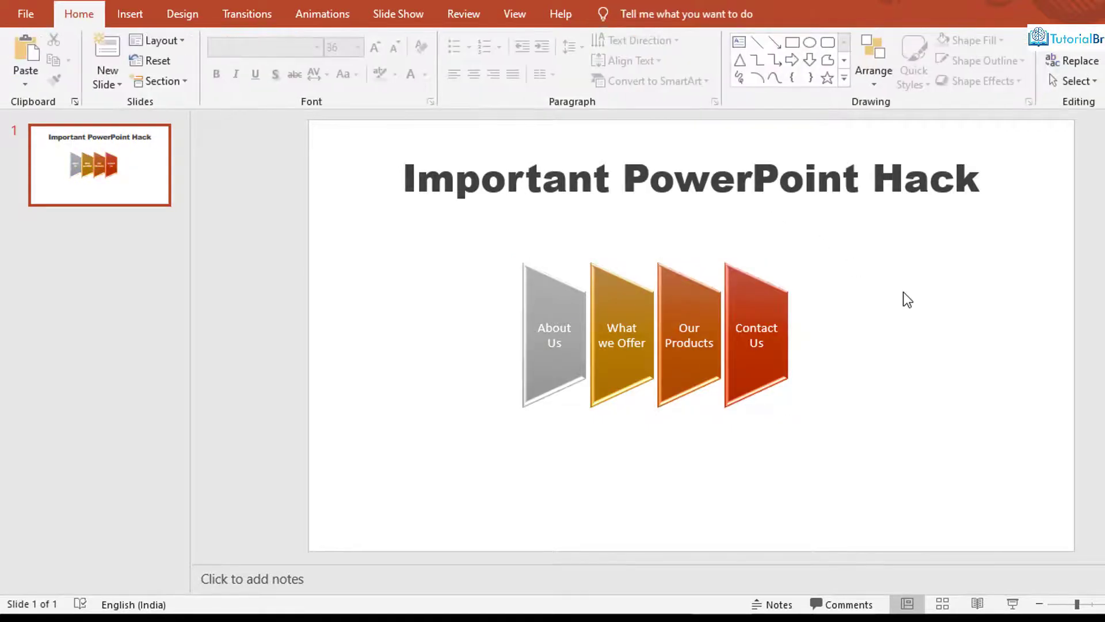
click(788, 333)
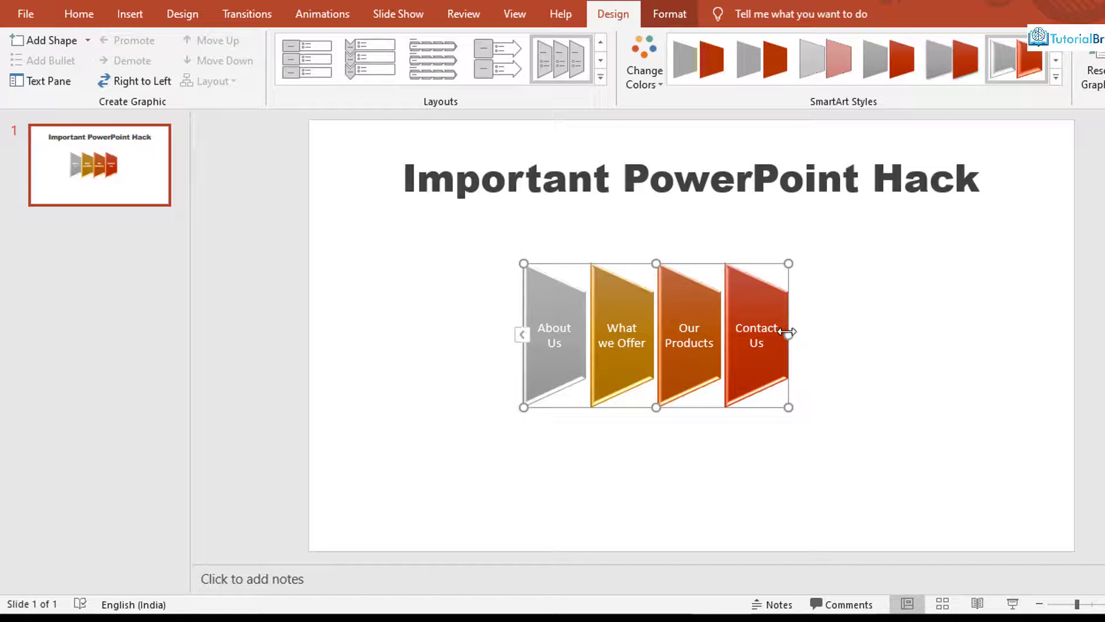
key(ctrl+shift+g)
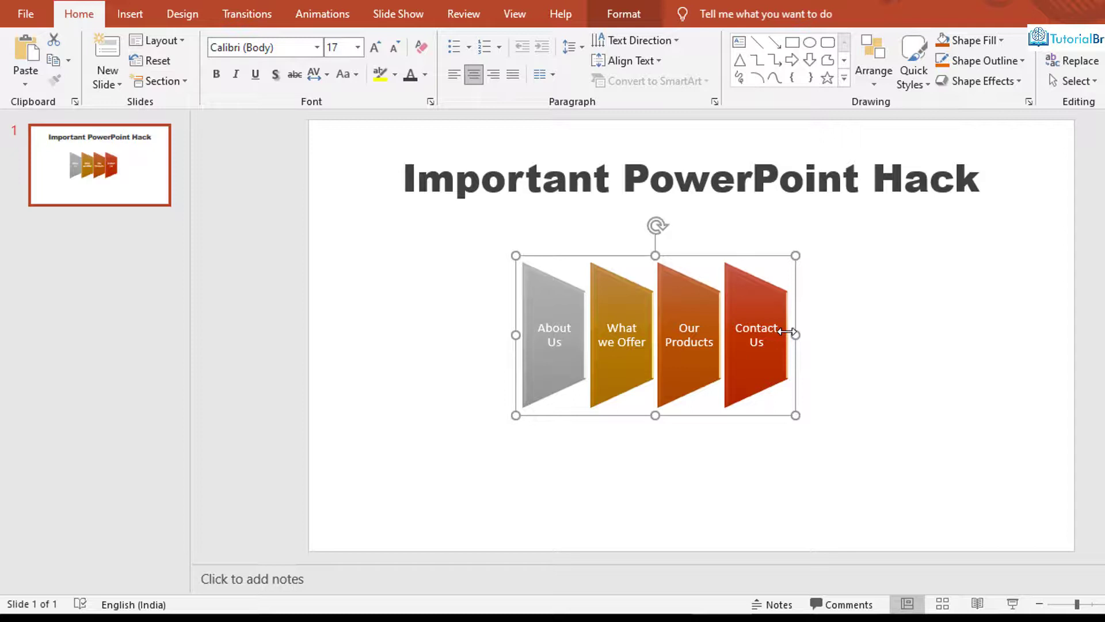
Select About Us, What we Offer, Our Products and Contact Us individually to confirm separation
click(784, 400)
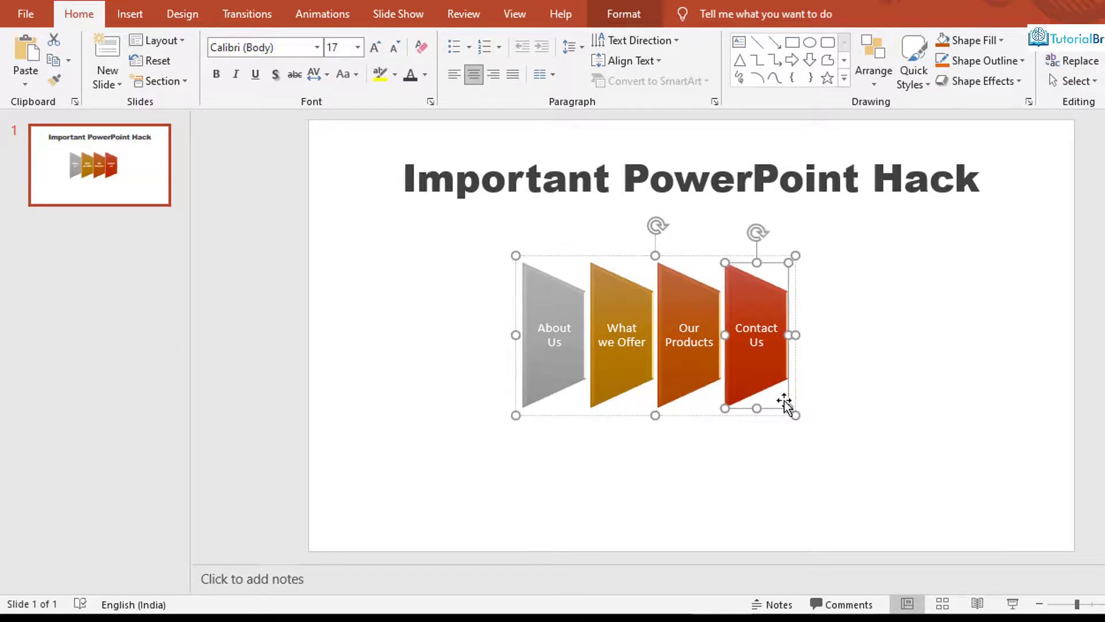
click(819, 360)
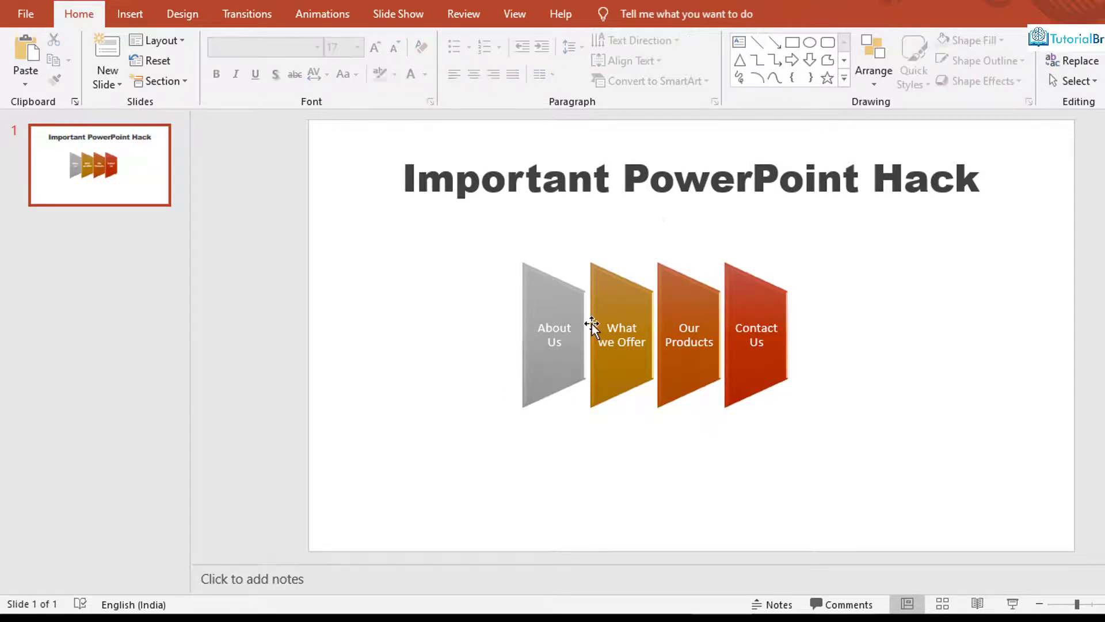
click(546, 312)
click(554, 329)
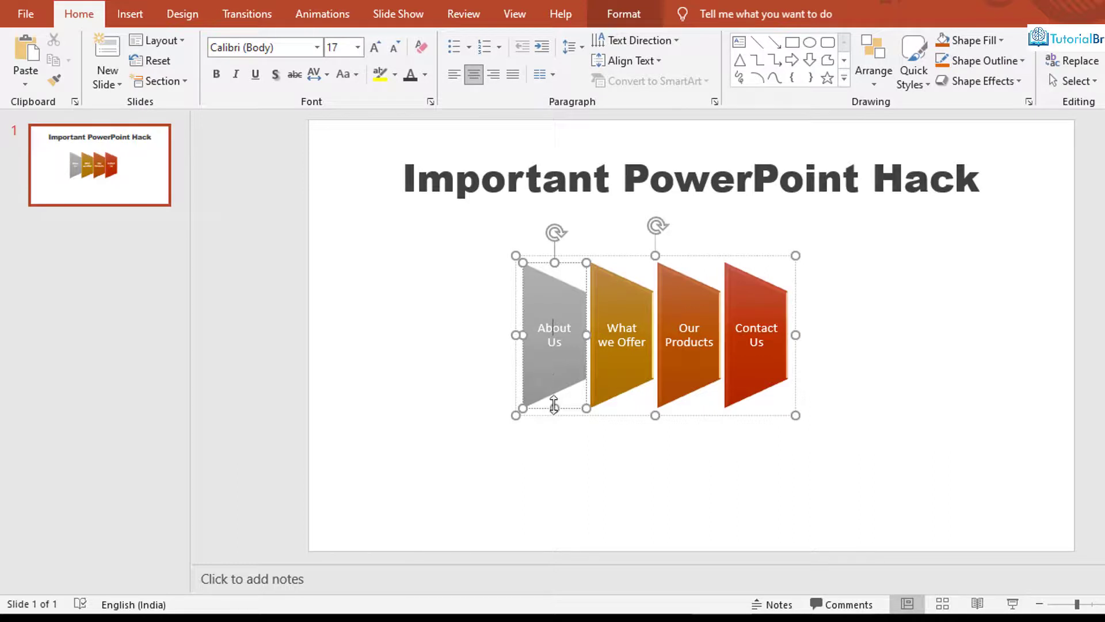
click(572, 412)
click(630, 354)
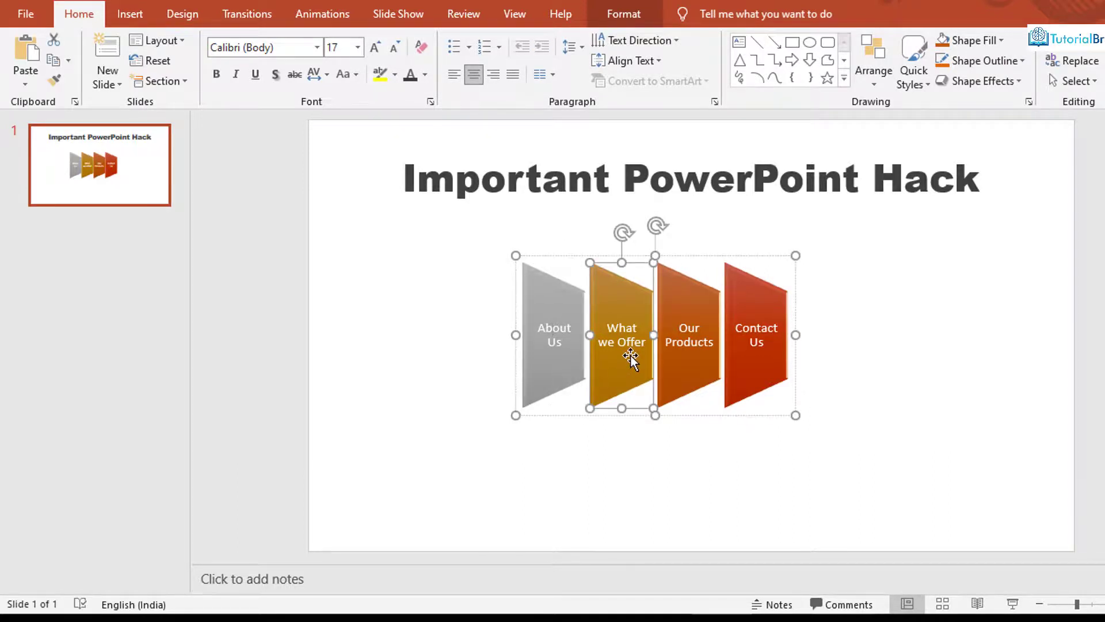
click(685, 379)
click(741, 381)
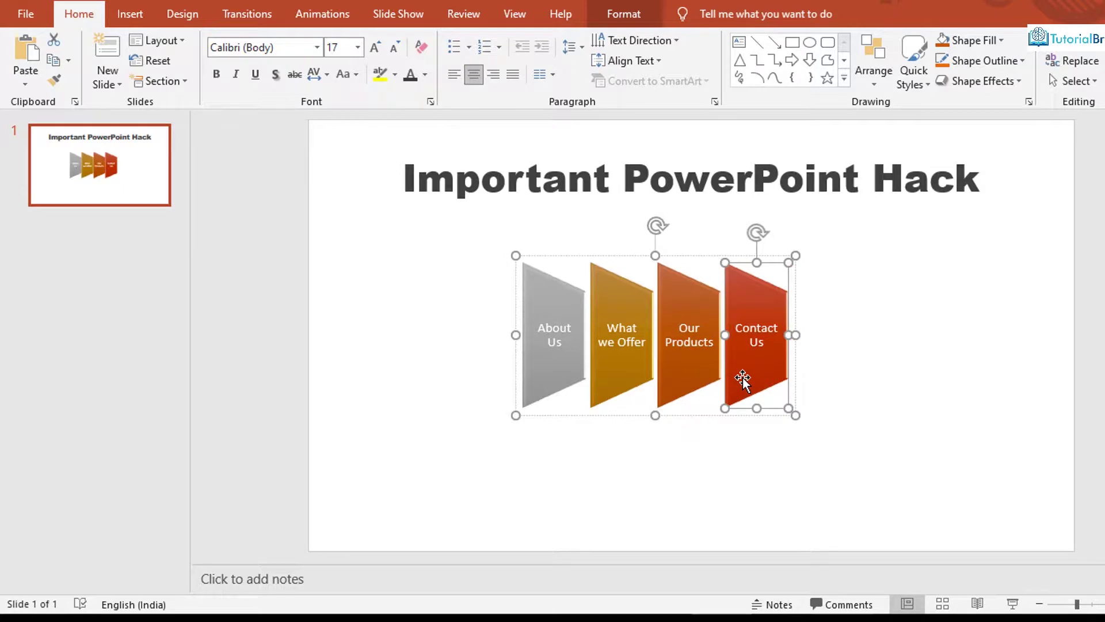
click(822, 298)
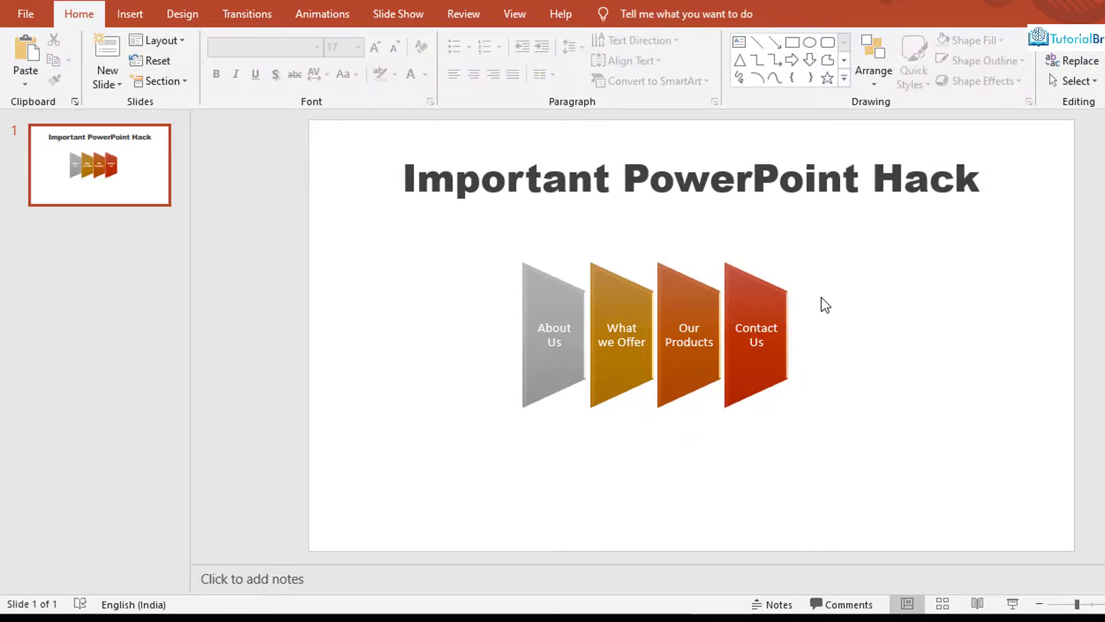
Restore the SmartArt, ungroup it via Group > Ungroup, and select the Our Products shape
key(Tab)
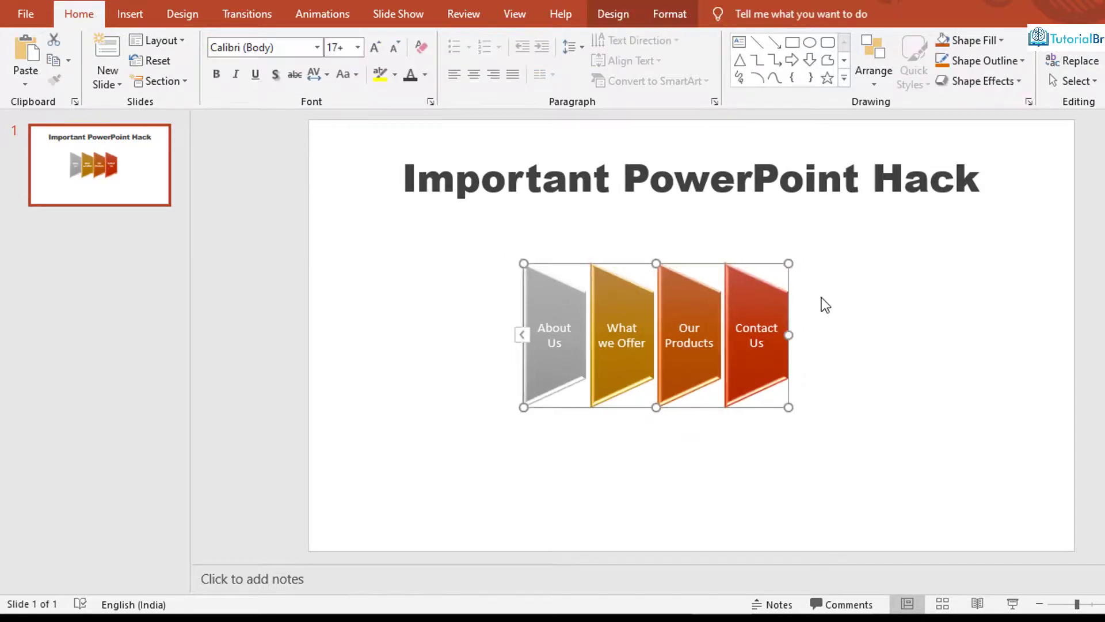
right_click(695, 396)
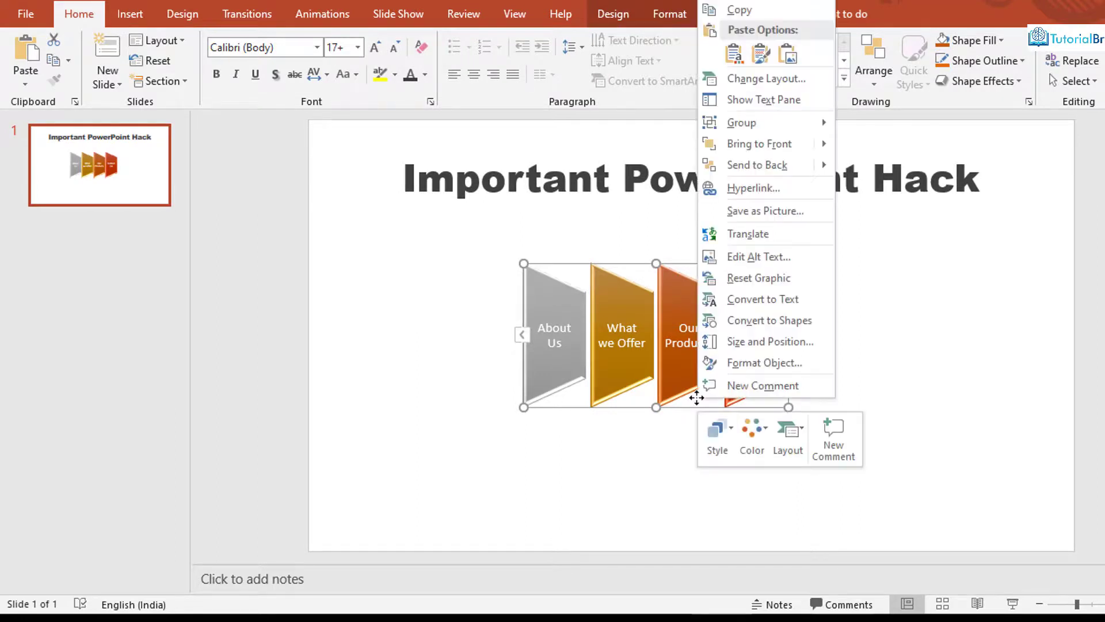
mouse_move(773, 124)
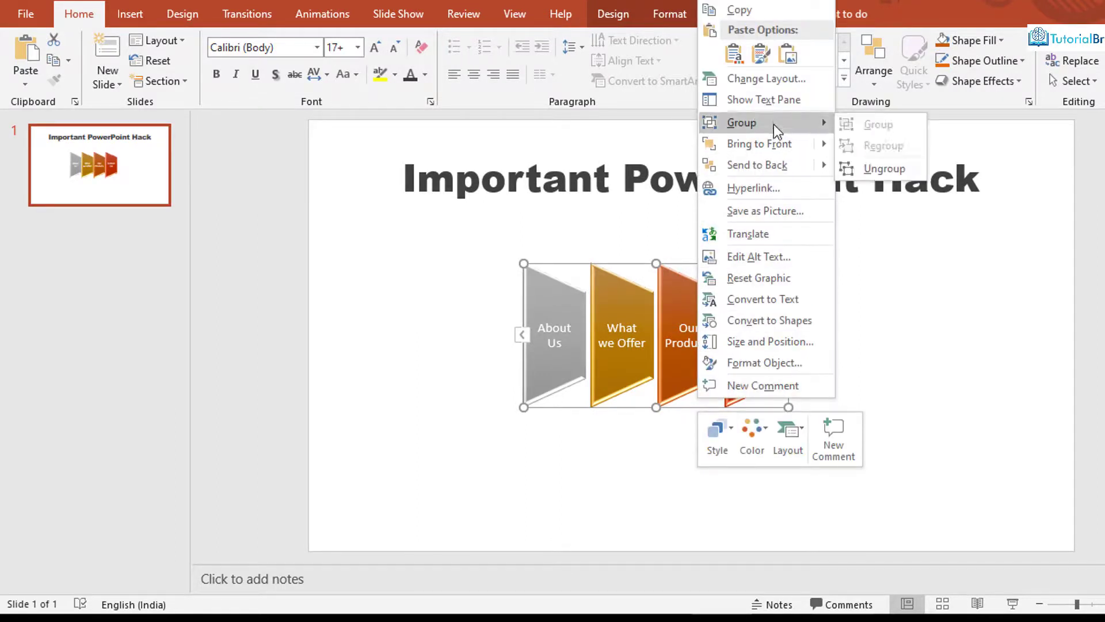
click(874, 166)
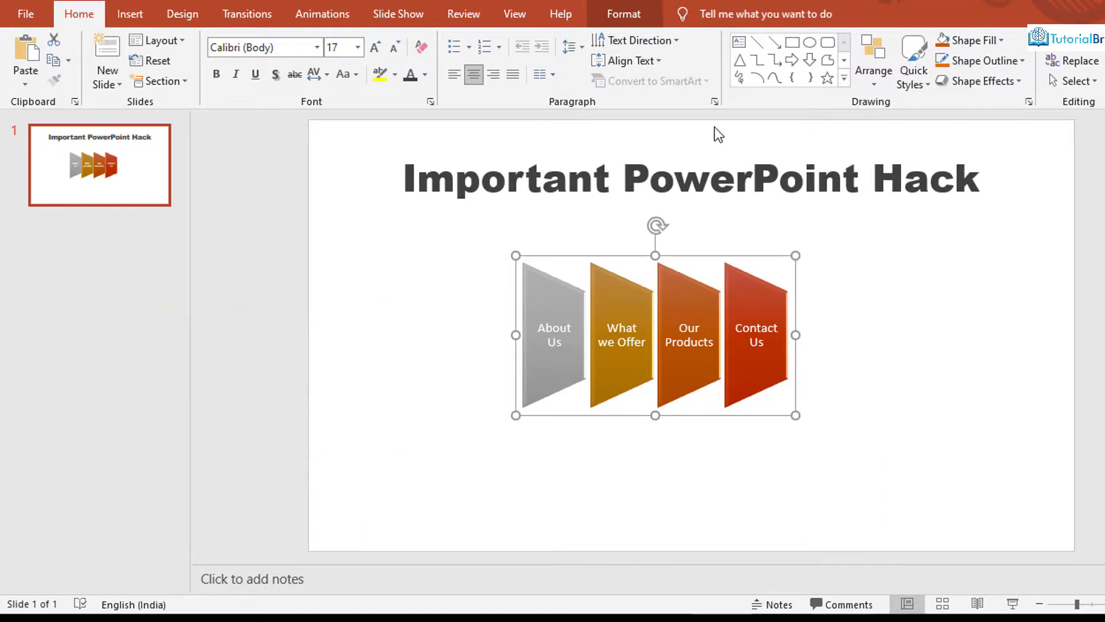
click(700, 306)
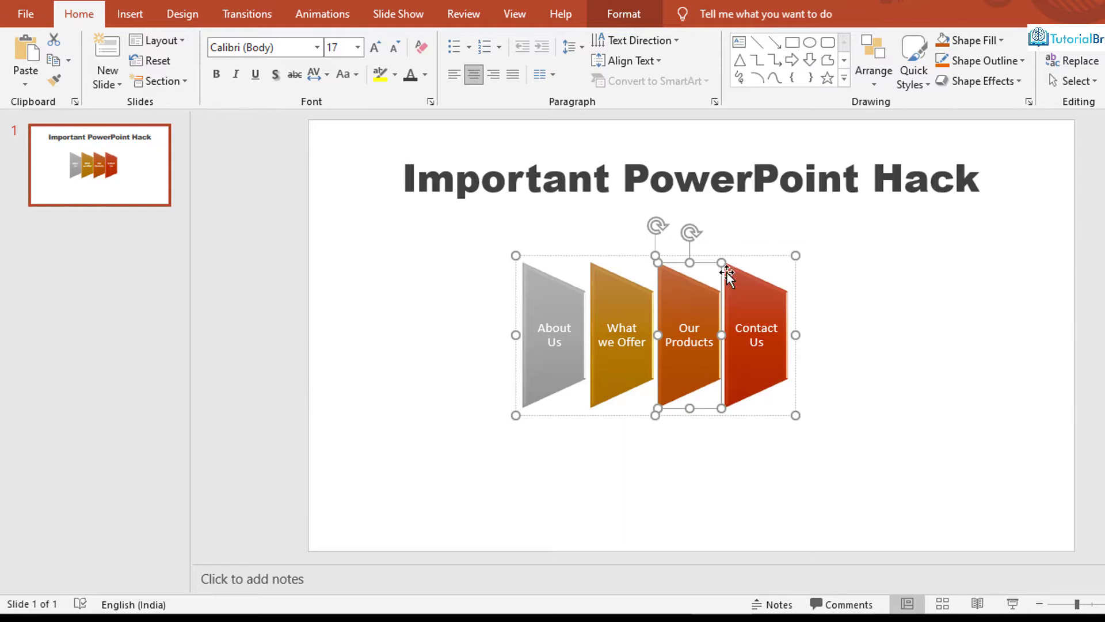